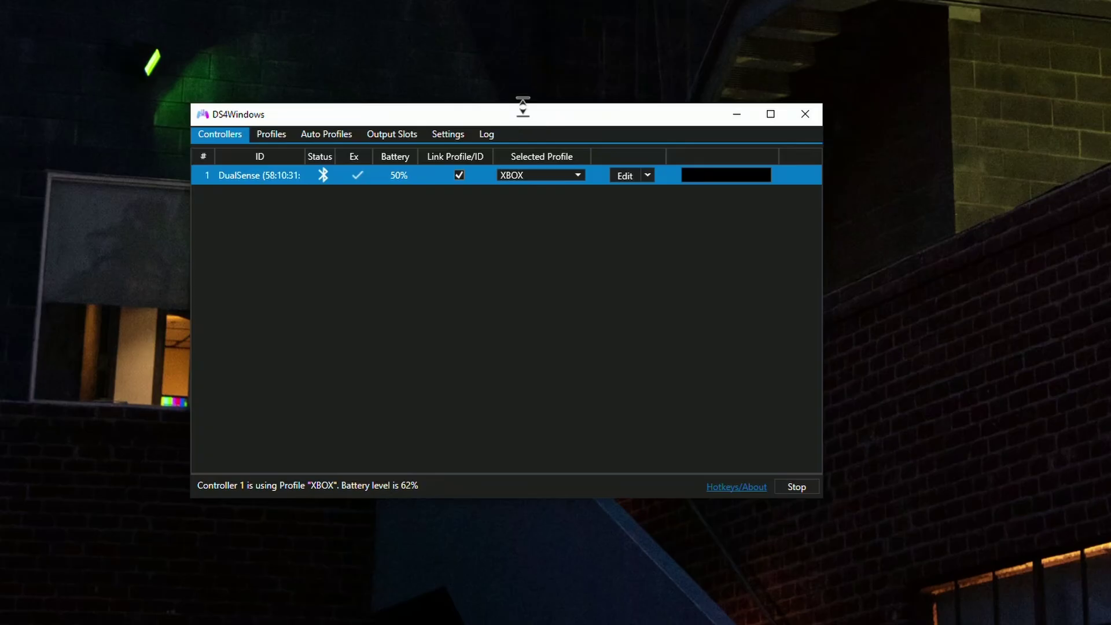
# - Move the DS4Windows main window right and slightly down, toward the screen centre
pyautogui.moveTo(522, 107); pyautogui.dragTo(587, 119)
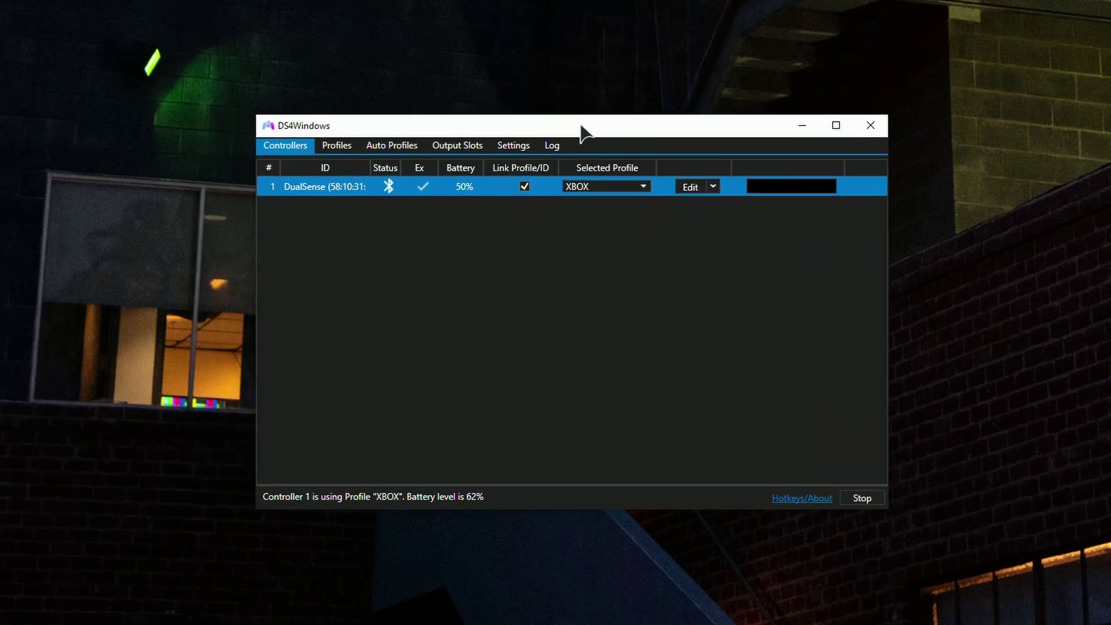
# - Switch to the Settings page to view the application-wide options
pyautogui.click(517, 146)
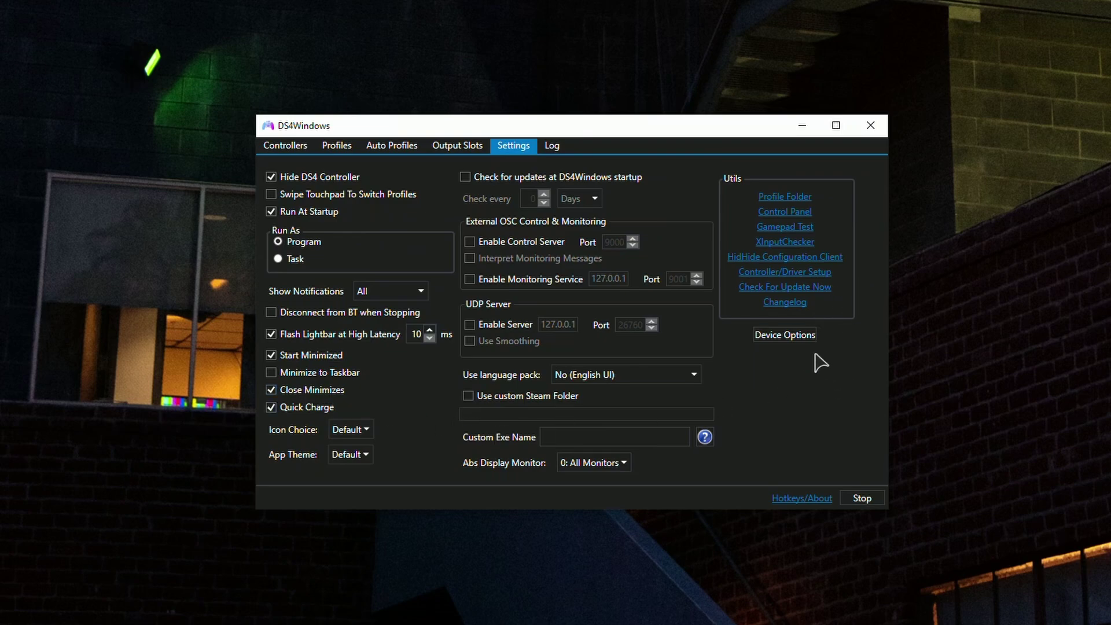
pyautogui.click(805, 338)
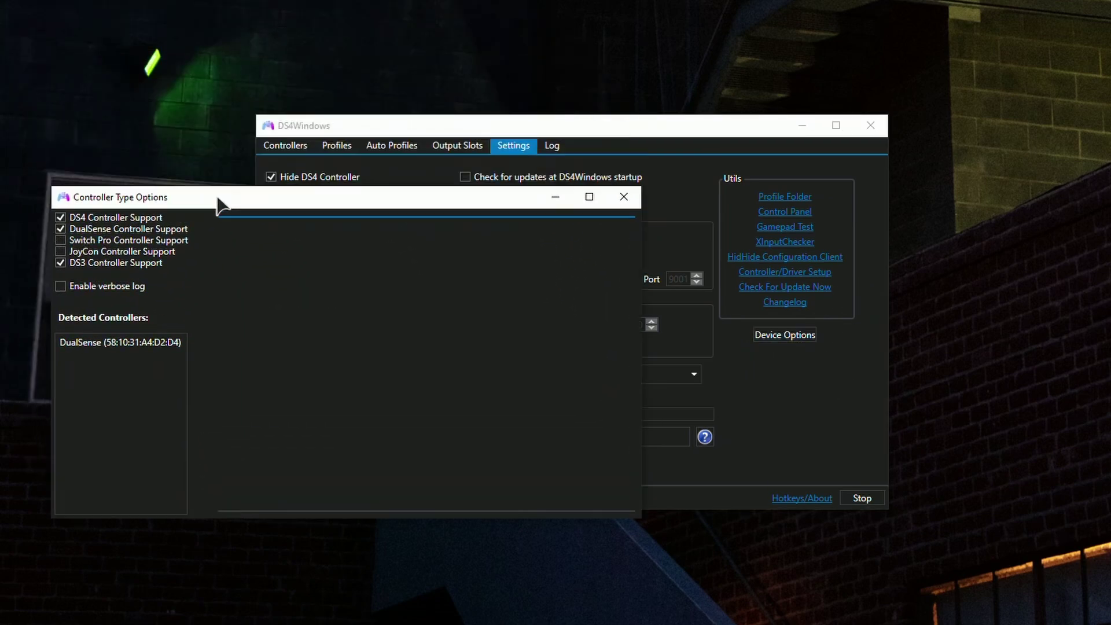
pyautogui.moveTo(218, 198); pyautogui.dragTo(425, 158)
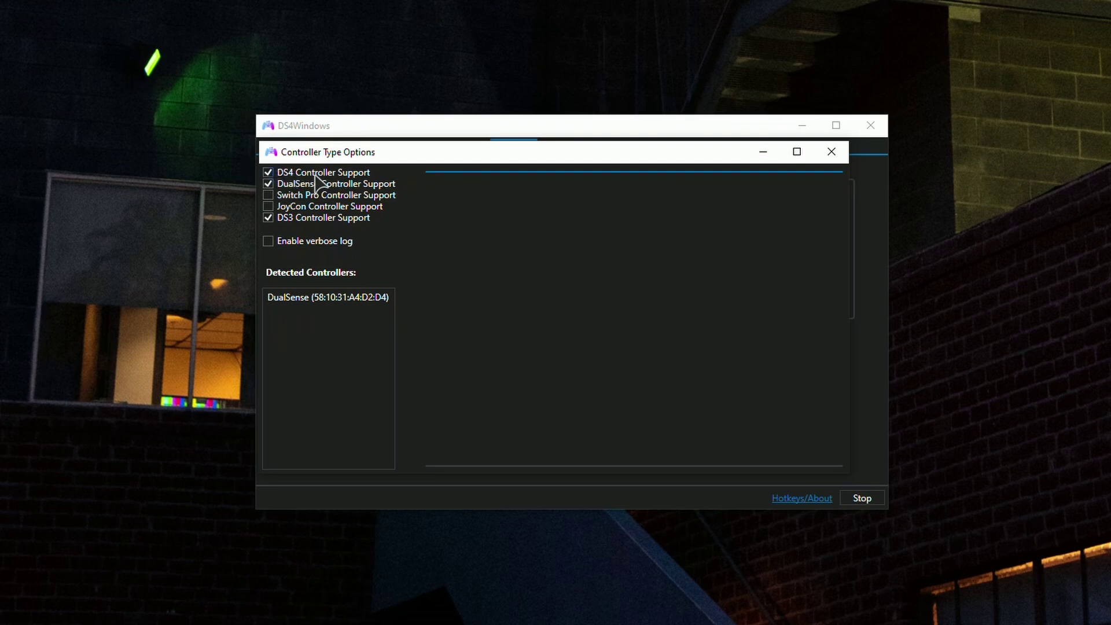
pyautogui.click(858, 180)
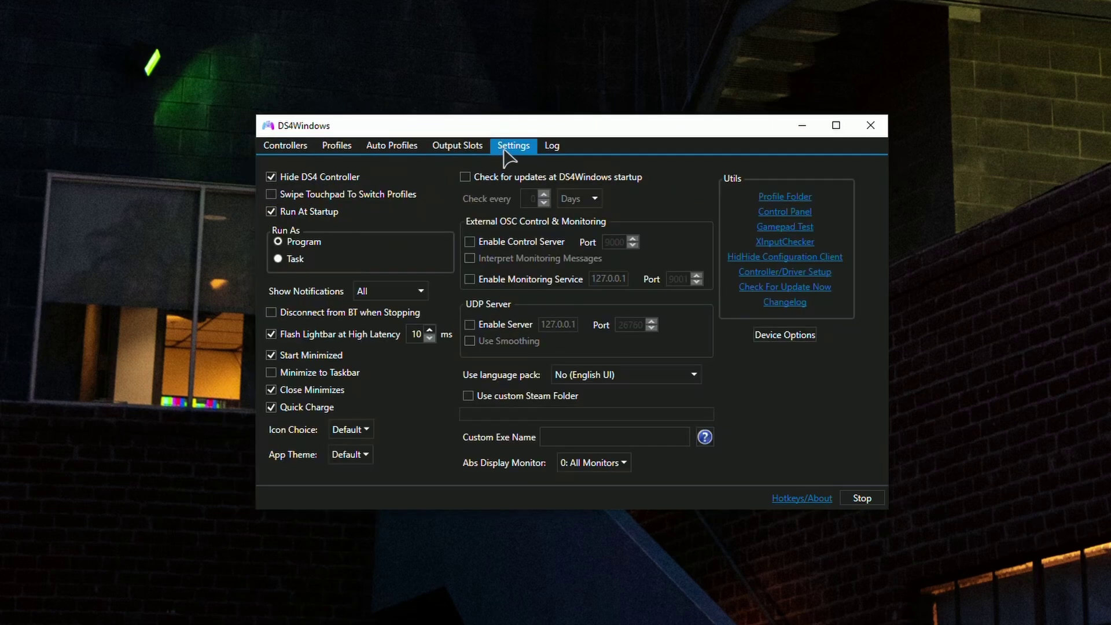
# - From the Controllers list, open the XBOX profile editor and move it up and left
pyautogui.click(288, 148)
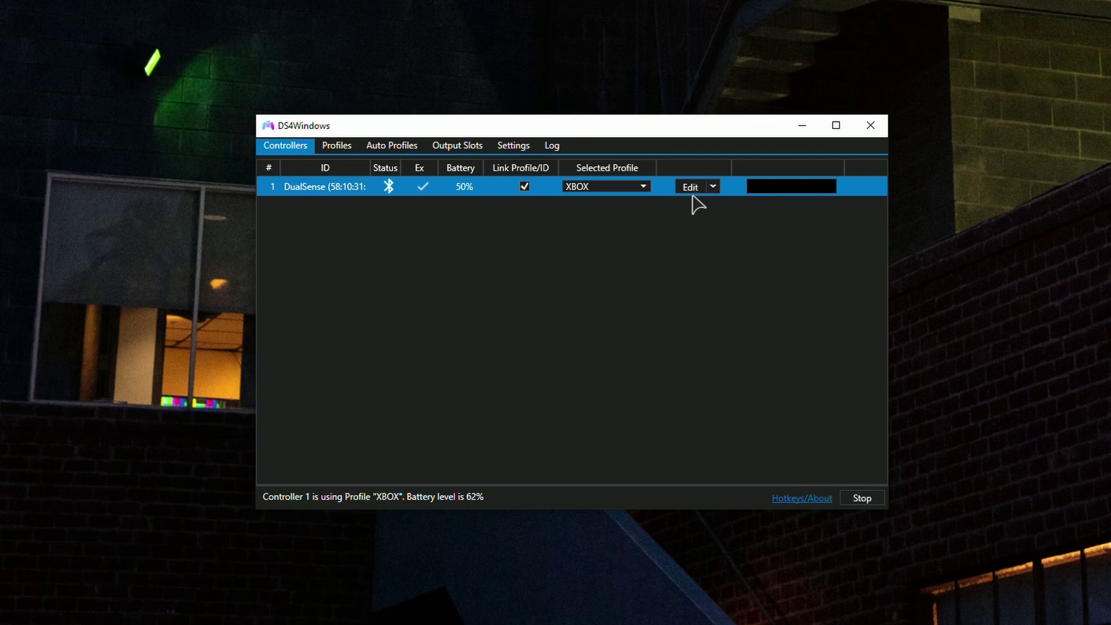
pyautogui.click(692, 190)
pyautogui.moveTo(674, 137); pyautogui.dragTo(616, 128)
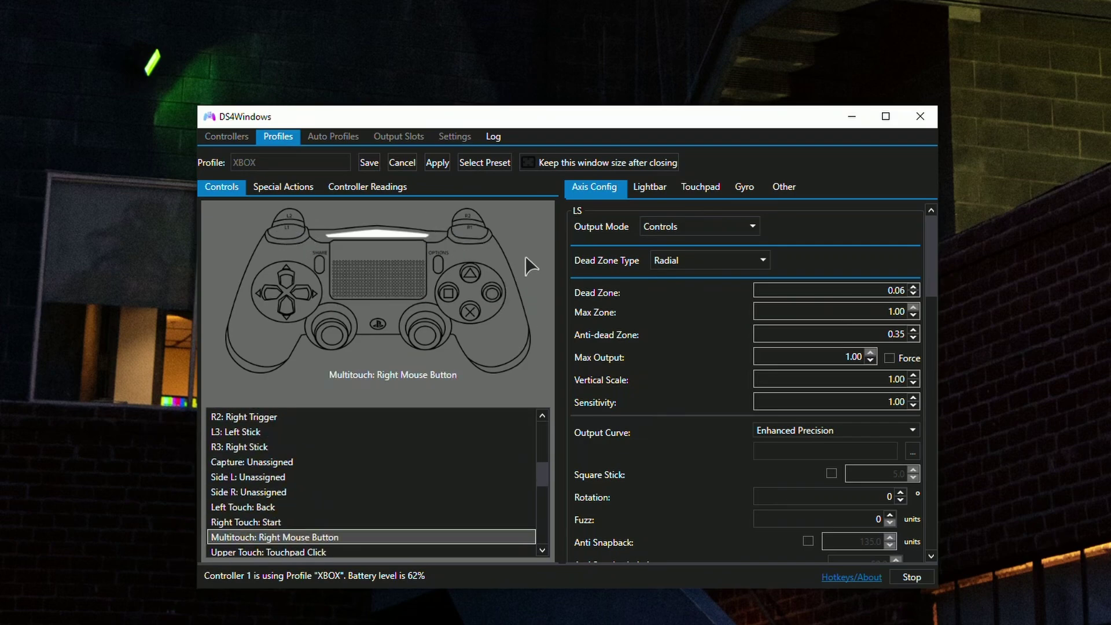
pyautogui.click(472, 232)
pyautogui.click(658, 5)
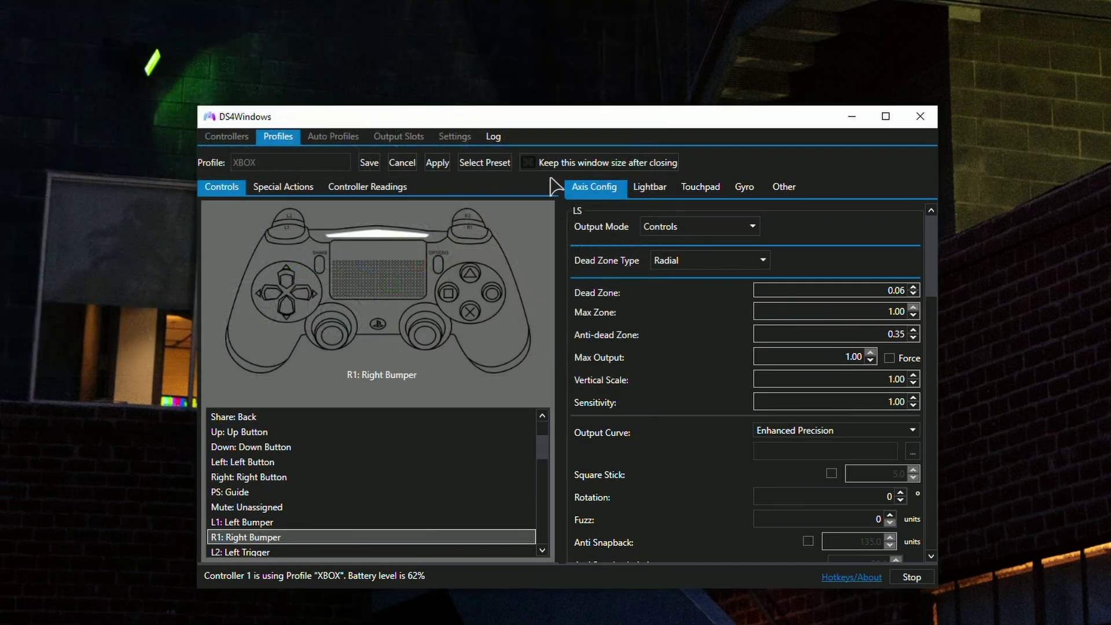
pyautogui.click(473, 220)
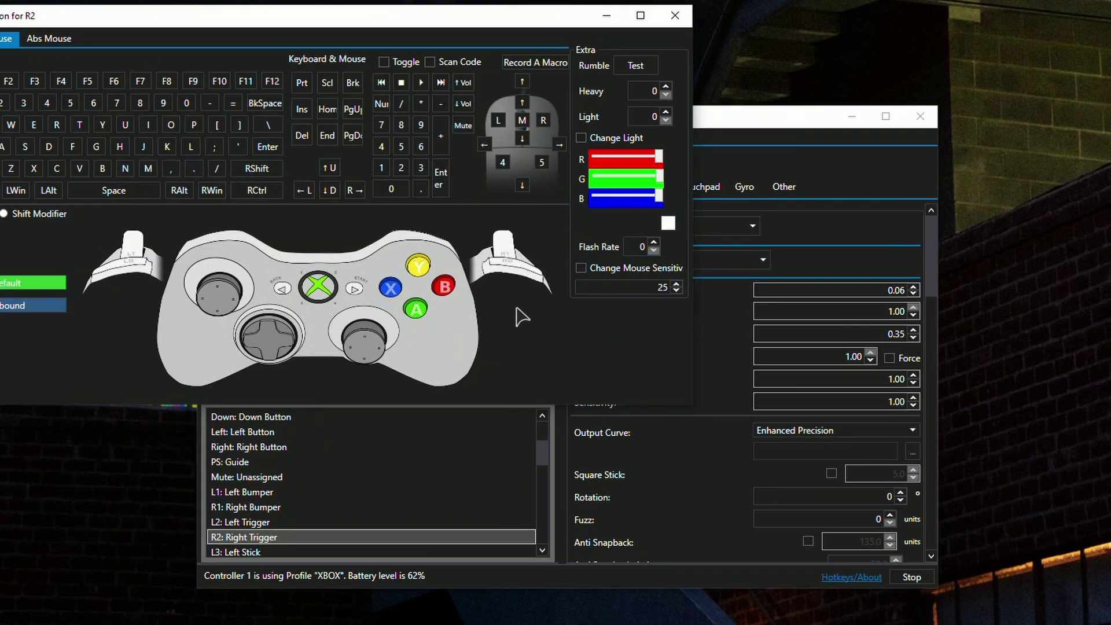
pyautogui.click(675, 16)
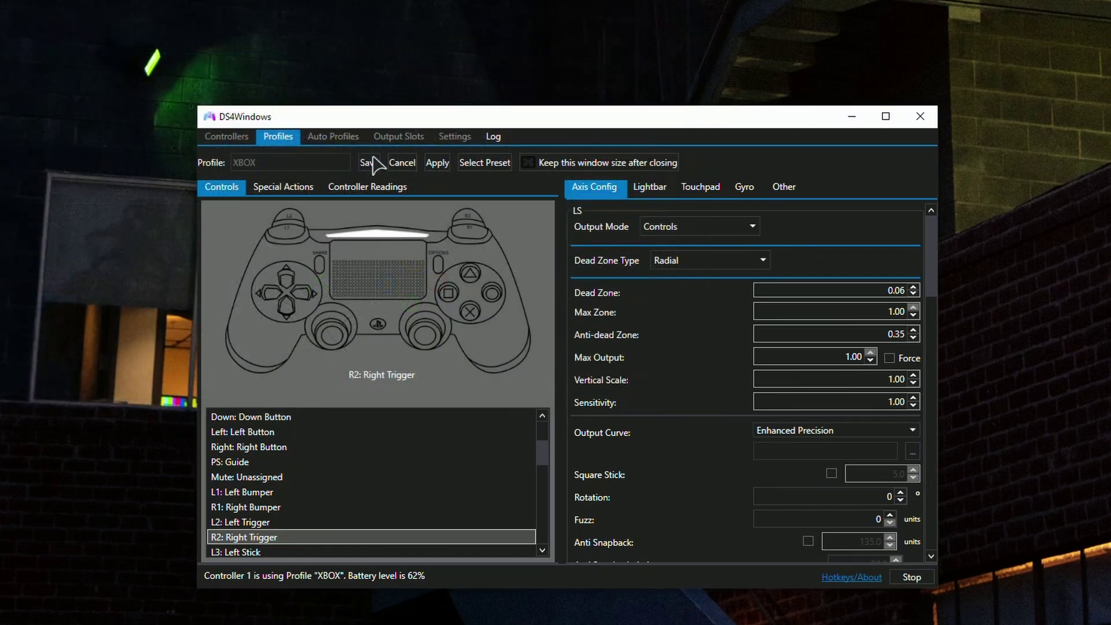
pyautogui.click(291, 216)
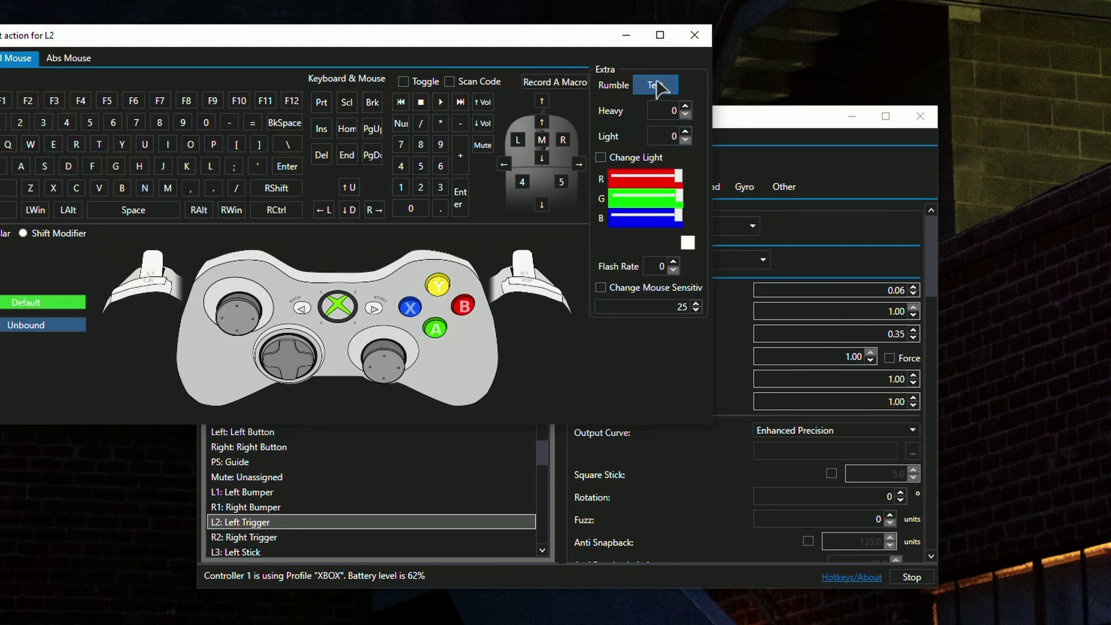
pyautogui.click(696, 39)
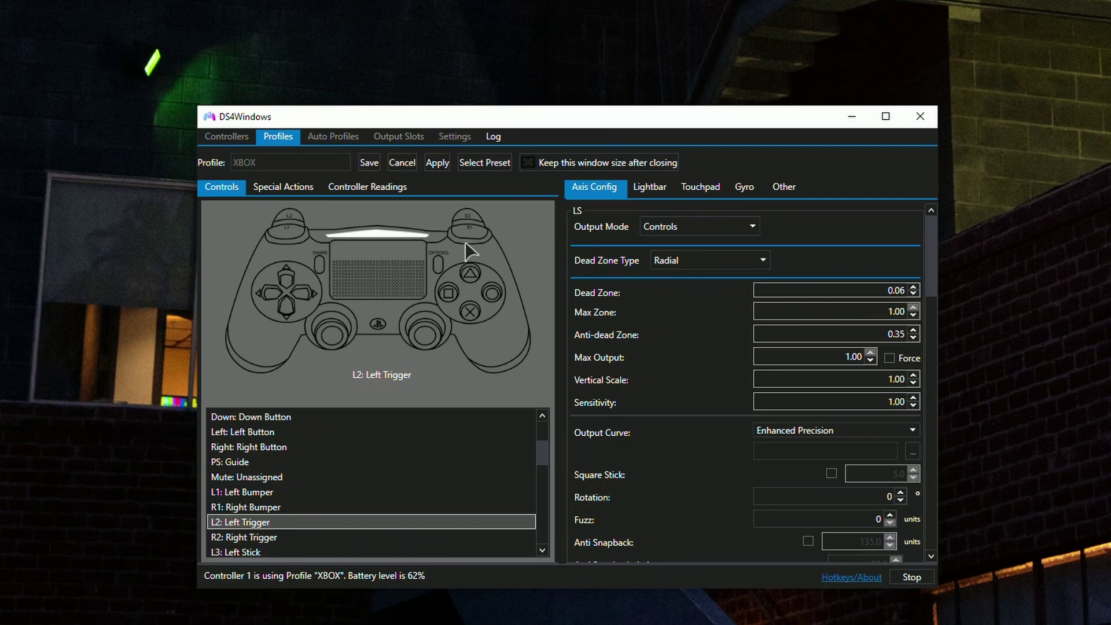
pyautogui.click(331, 335)
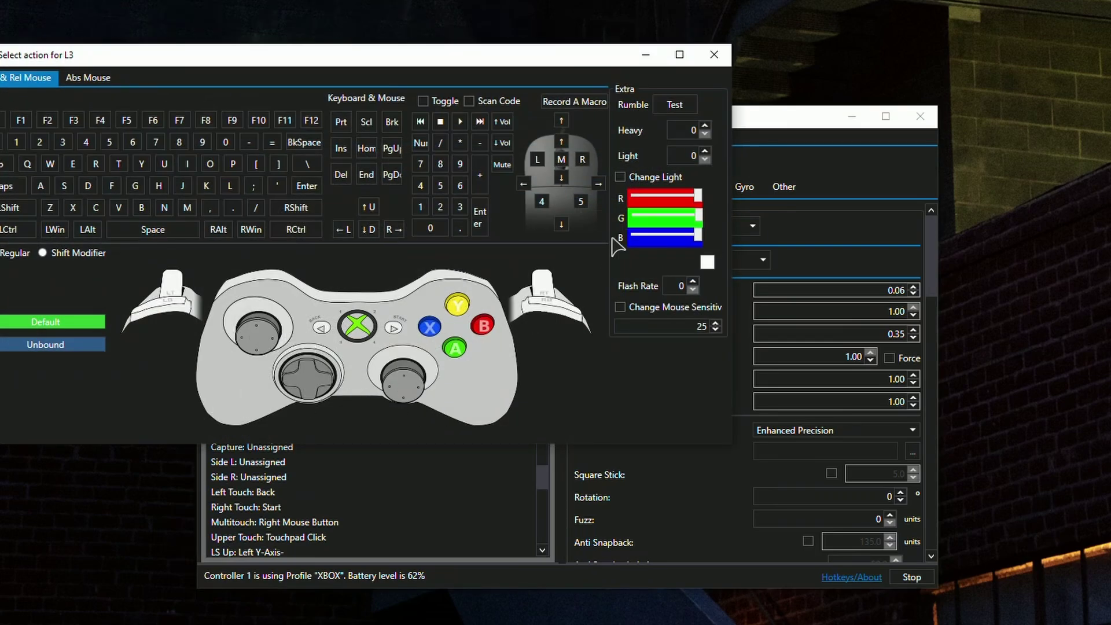
pyautogui.press('Escape')
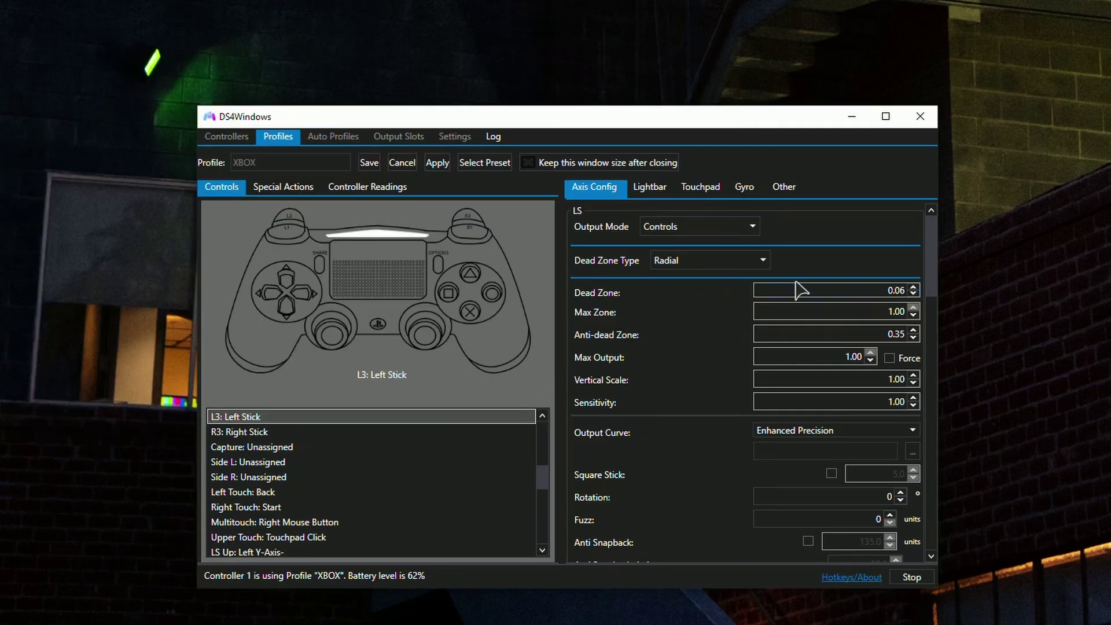
# - Keep a Radial left-stick dead zone and re-enter the Anti-dead Zone as 0.35
pyautogui.moveTo(927, 243)
pyautogui.mouseDown()
pyautogui.moveTo(942, 255)
pyautogui.moveTo(940, 227)
pyautogui.mouseUp()
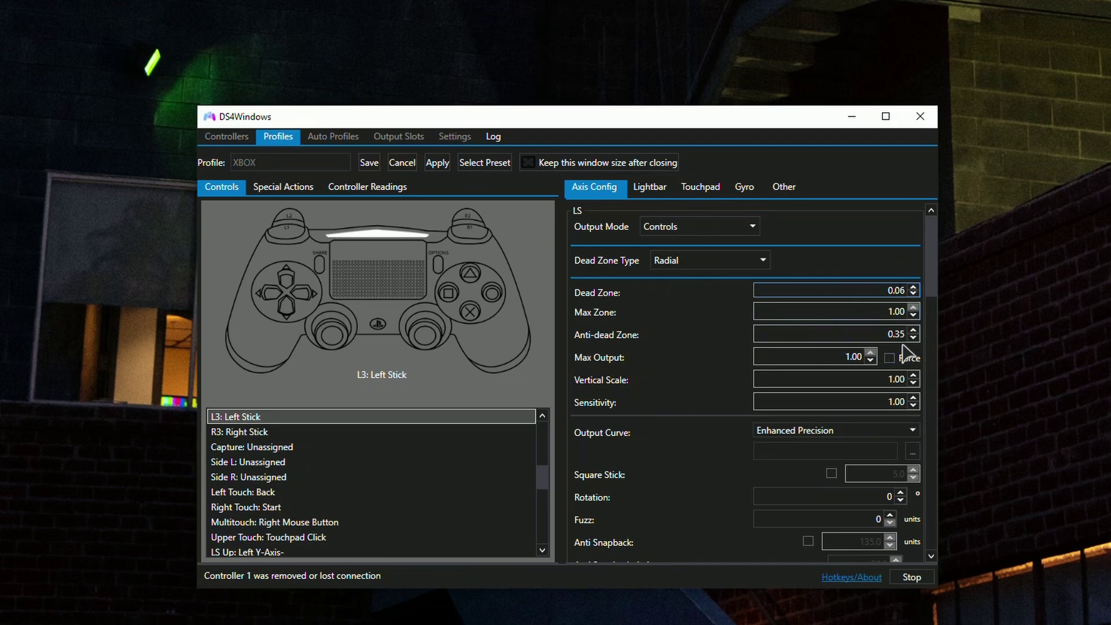
pyautogui.moveTo(917, 342)
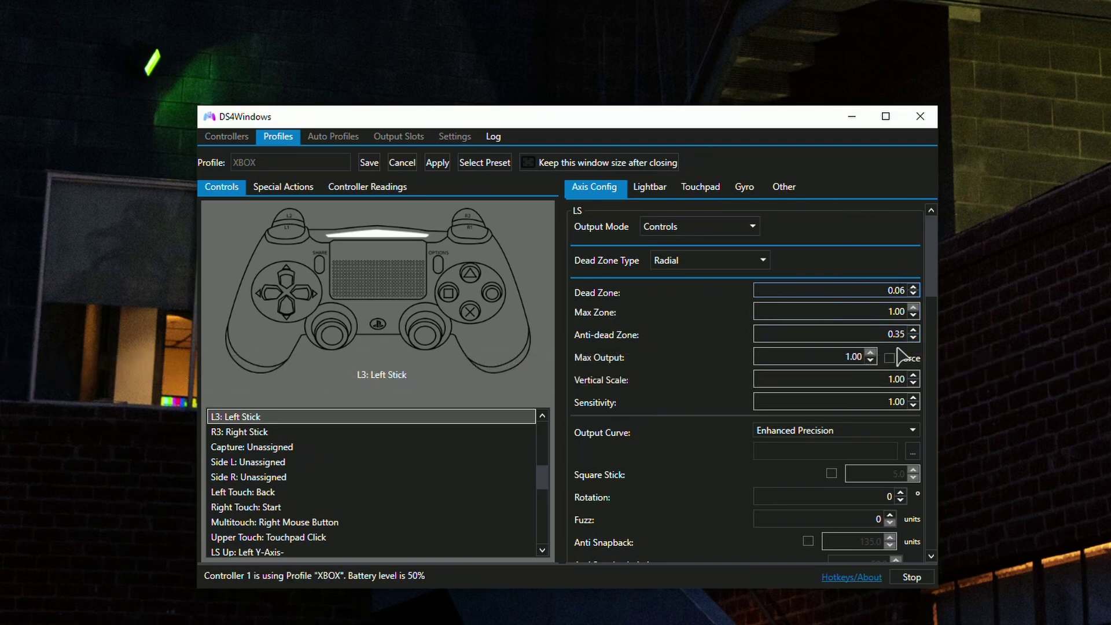
pyautogui.doubleClick(899, 334)
pyautogui.press('BackSpace')
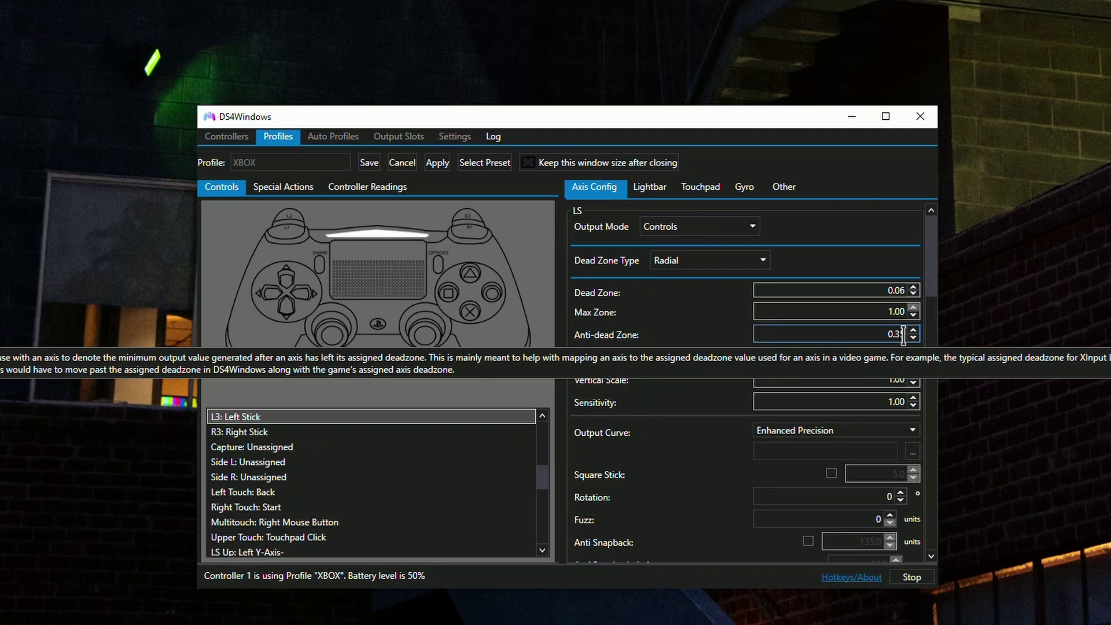
pyautogui.write('5')
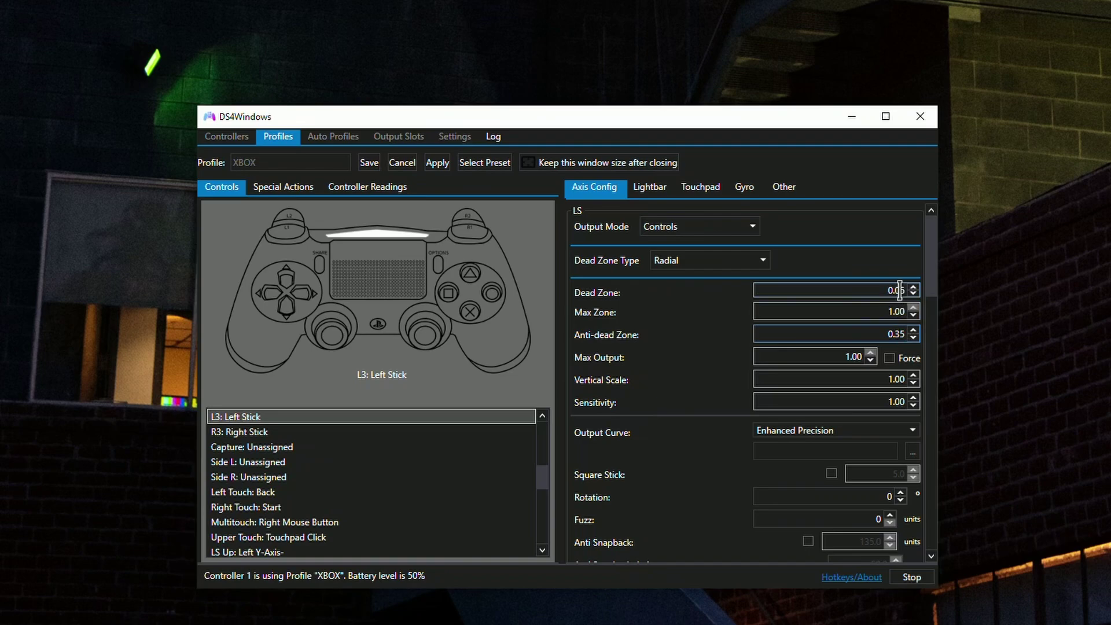
# - Raise the left stick dead zone from 0.05 to 0.06
pyautogui.scroll(1, 896, 290)
pyautogui.click(913, 288)
# - Show the Controller Readings panel to watch live stick, trigger and gyro values
pyautogui.click(384, 186)
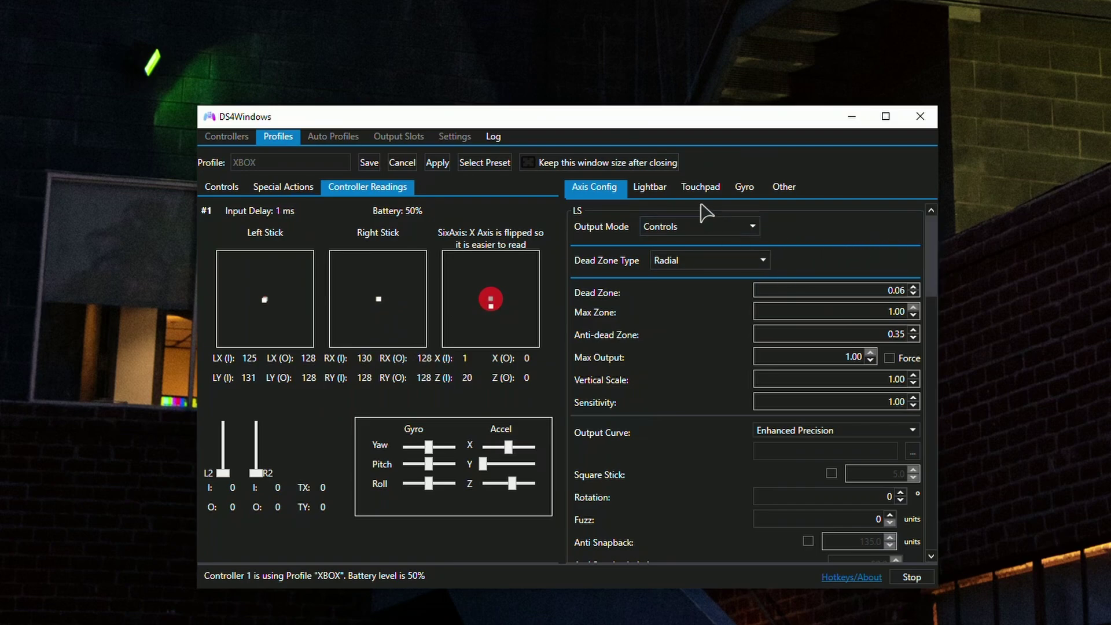
# - Display the XBOX profile's Lightbar settings
pyautogui.click(651, 189)
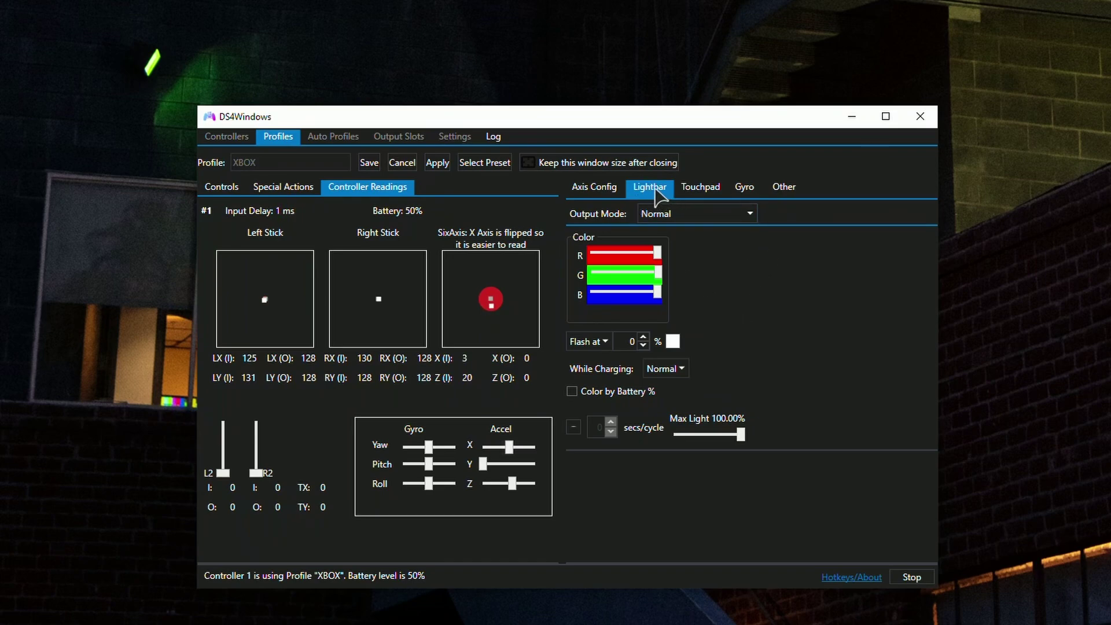
# - Cancel the profile editor and give the controller a custom lightbar colour of R 0, G 0, B 1
pyautogui.click(403, 164)
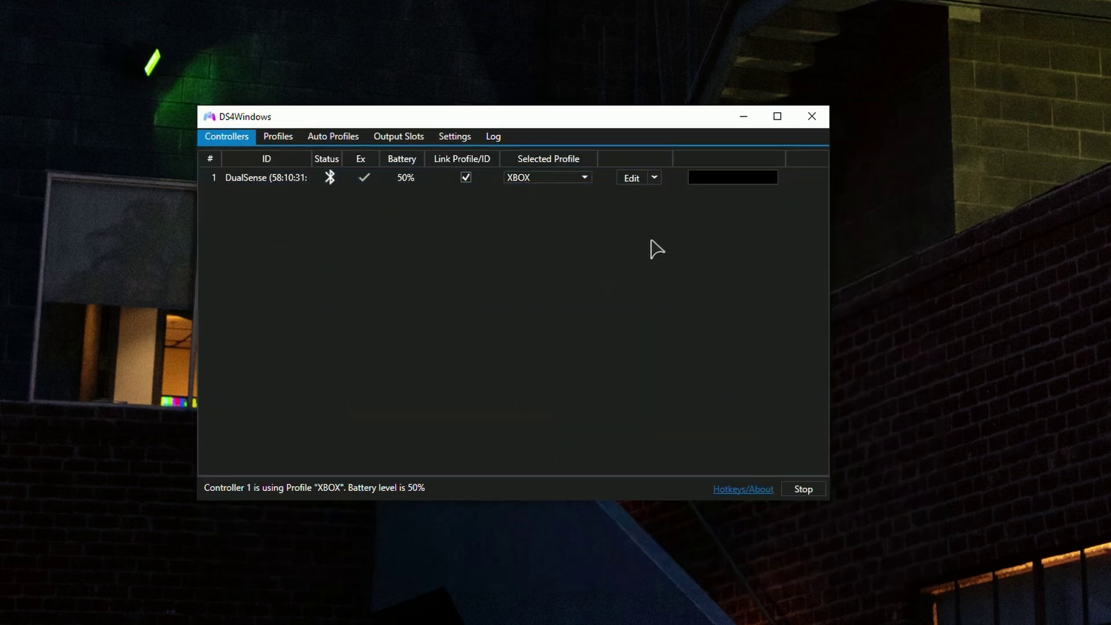
pyautogui.rightClick(730, 183)
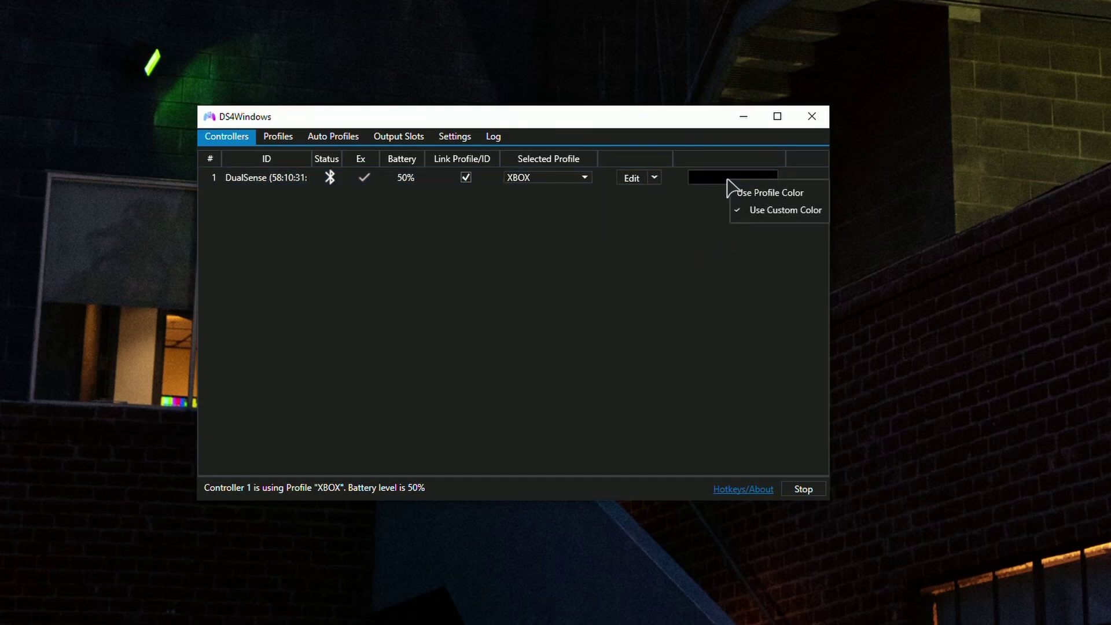
pyautogui.click(778, 211)
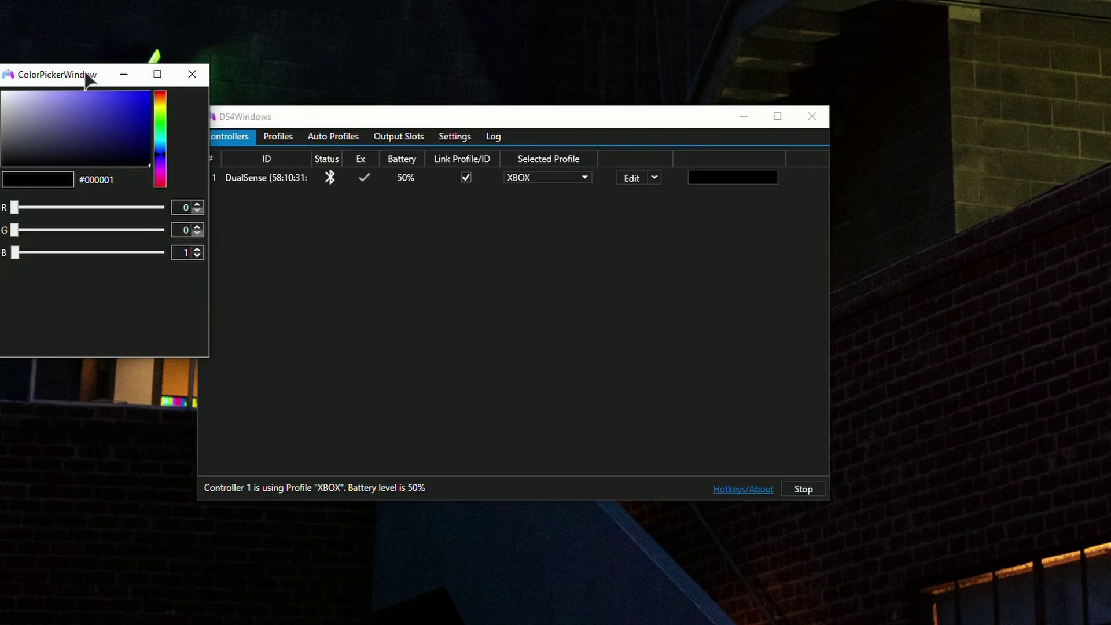
pyautogui.moveTo(86, 73); pyautogui.dragTo(484, 212)
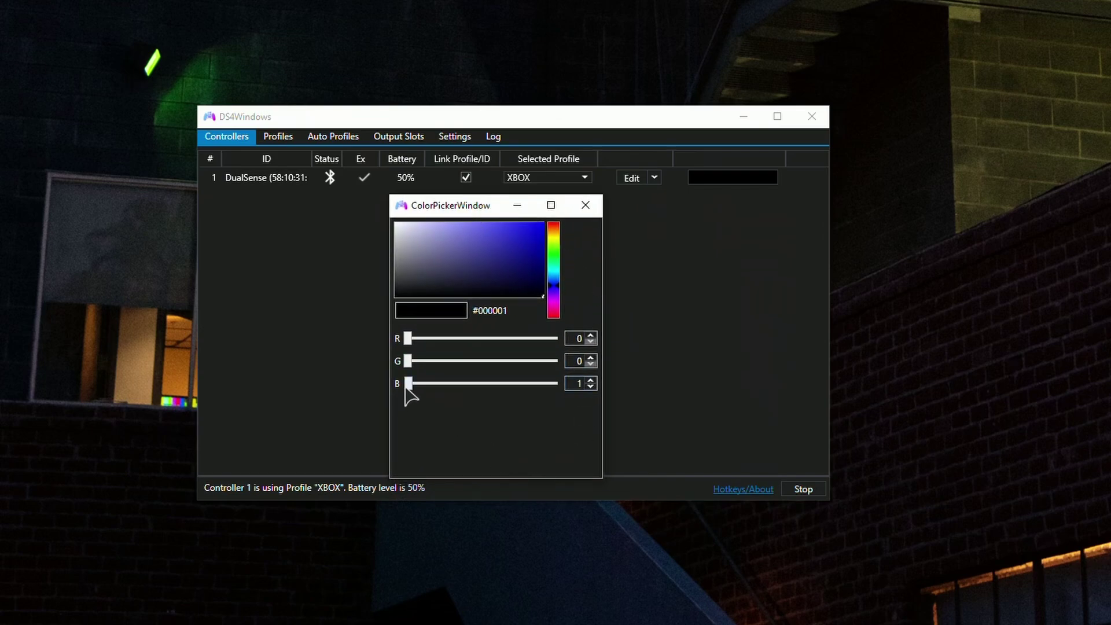
pyautogui.click(582, 384)
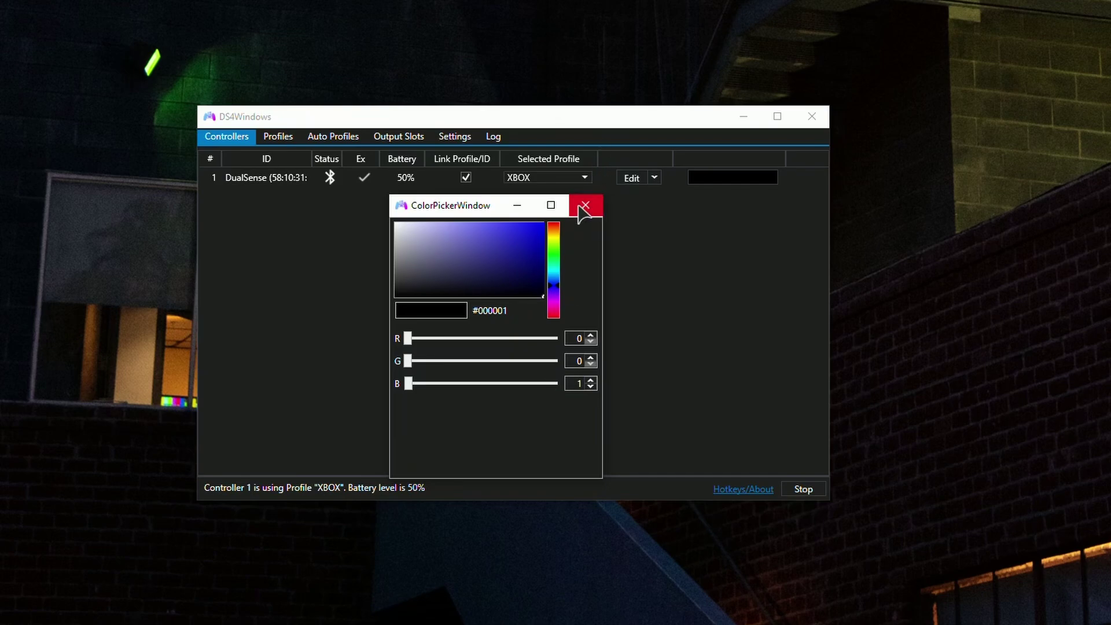
# - Close the colour picker, reopen the XBOX profile, and keep touchpad output on Passthru
pyautogui.click(587, 214)
pyautogui.click(619, 180)
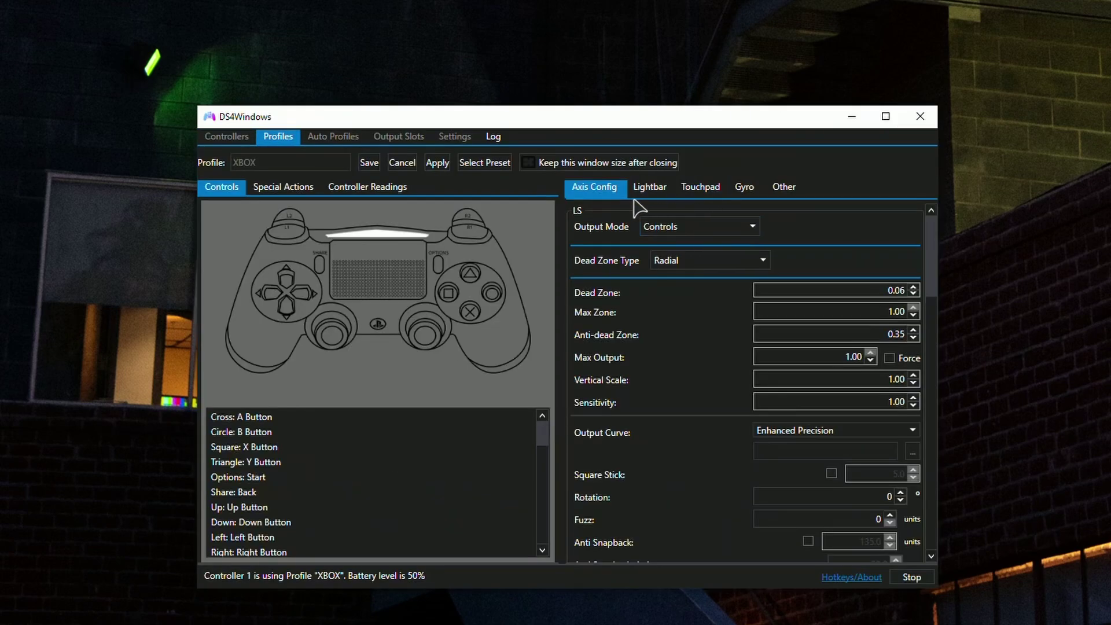
pyautogui.click(698, 191)
pyautogui.click(697, 218)
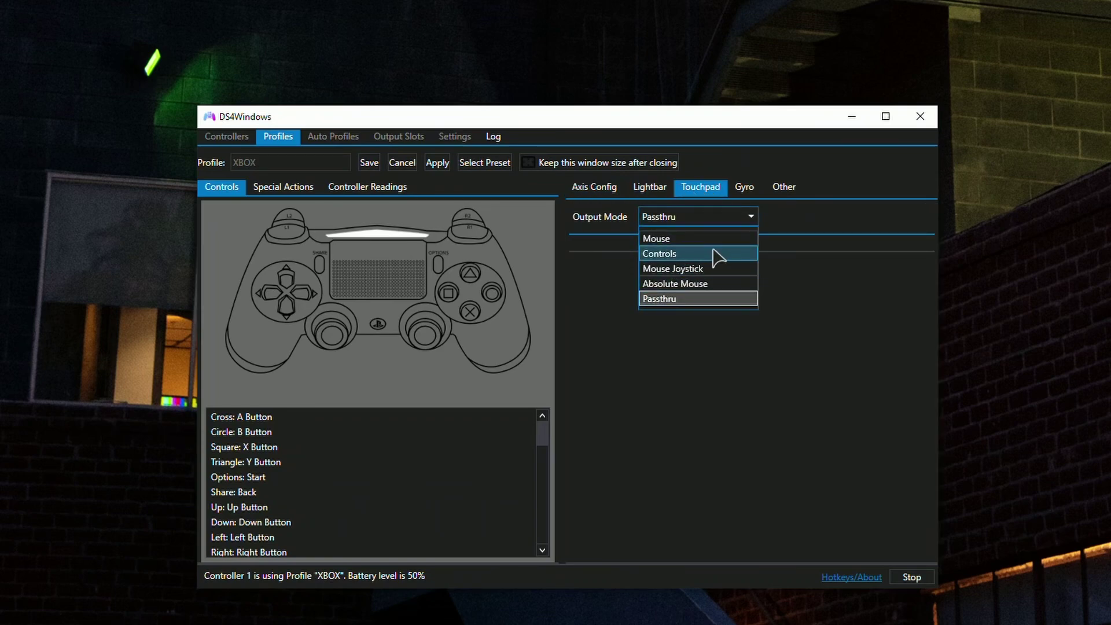
pyautogui.click(677, 350)
# - Keep the gyro output mode on Passthru
pyautogui.click(743, 191)
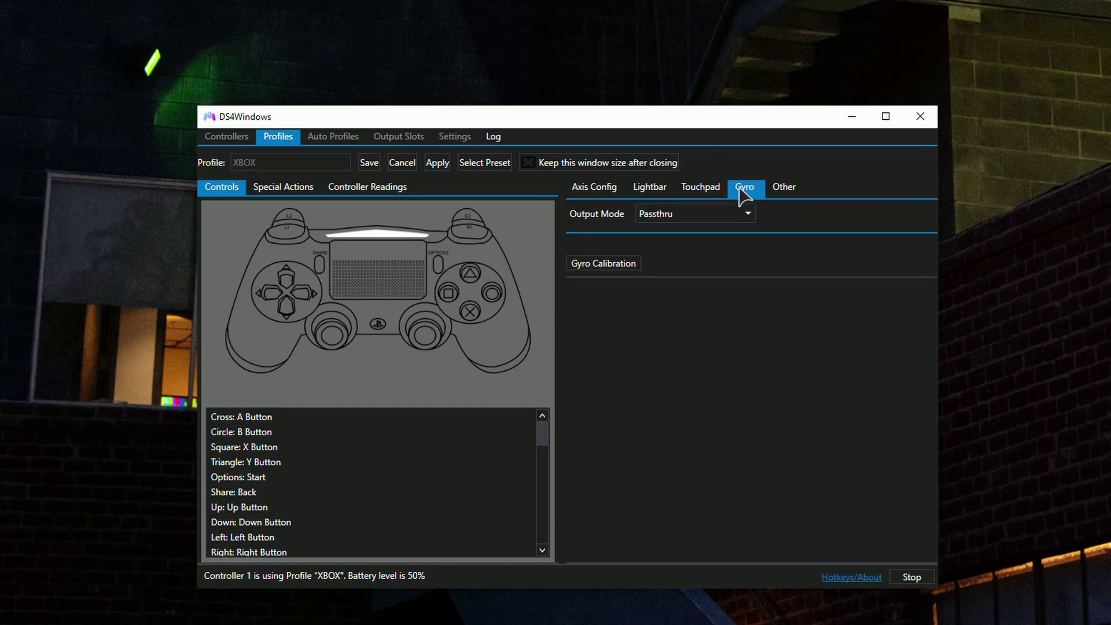
pyautogui.click(694, 214)
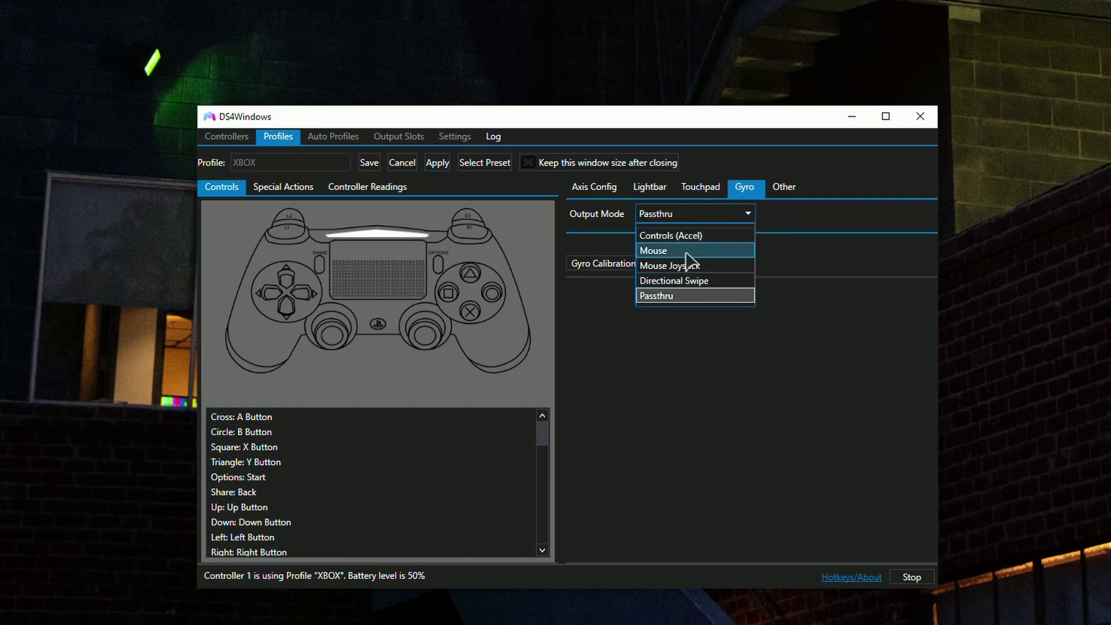
pyautogui.click(844, 350)
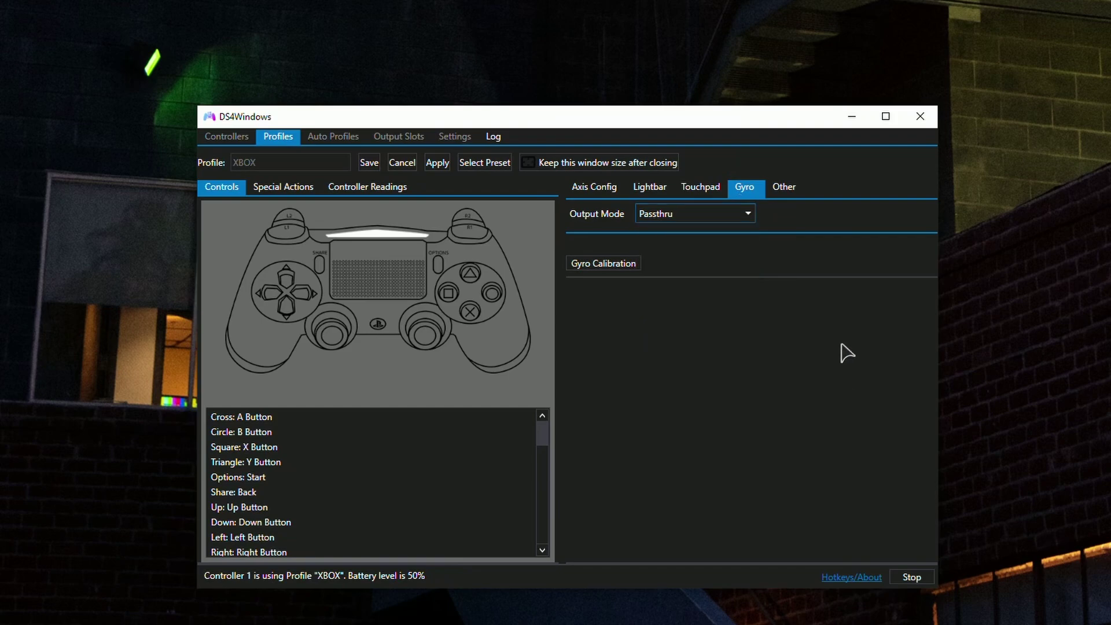
# - In the Other settings, leave Xbox 360 selected as the emulated controller type
pyautogui.click(782, 193)
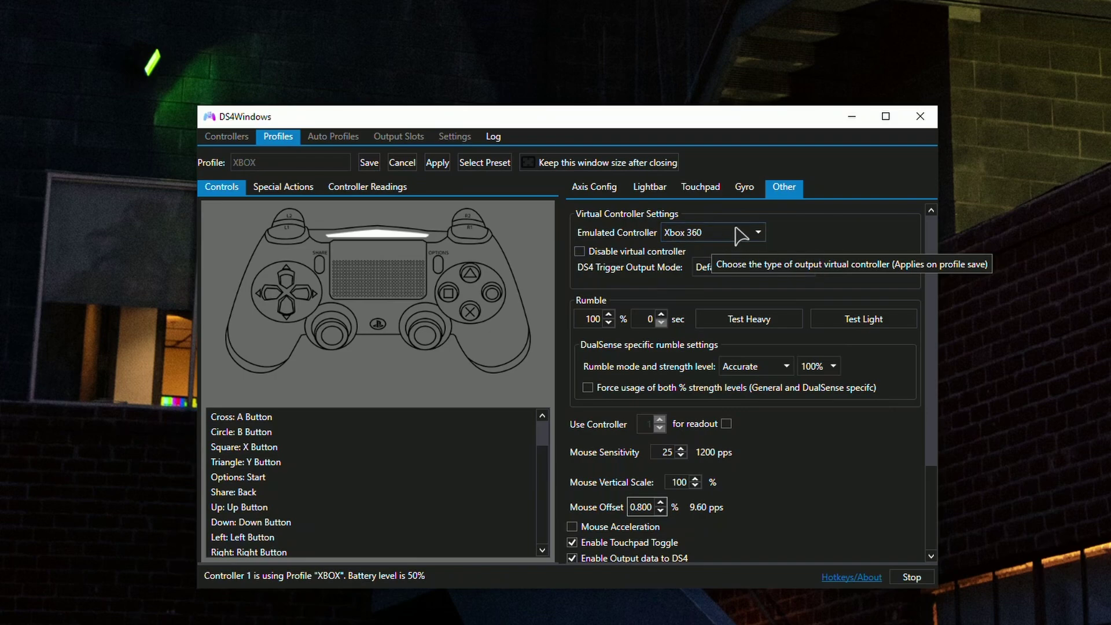
pyautogui.click(739, 233)
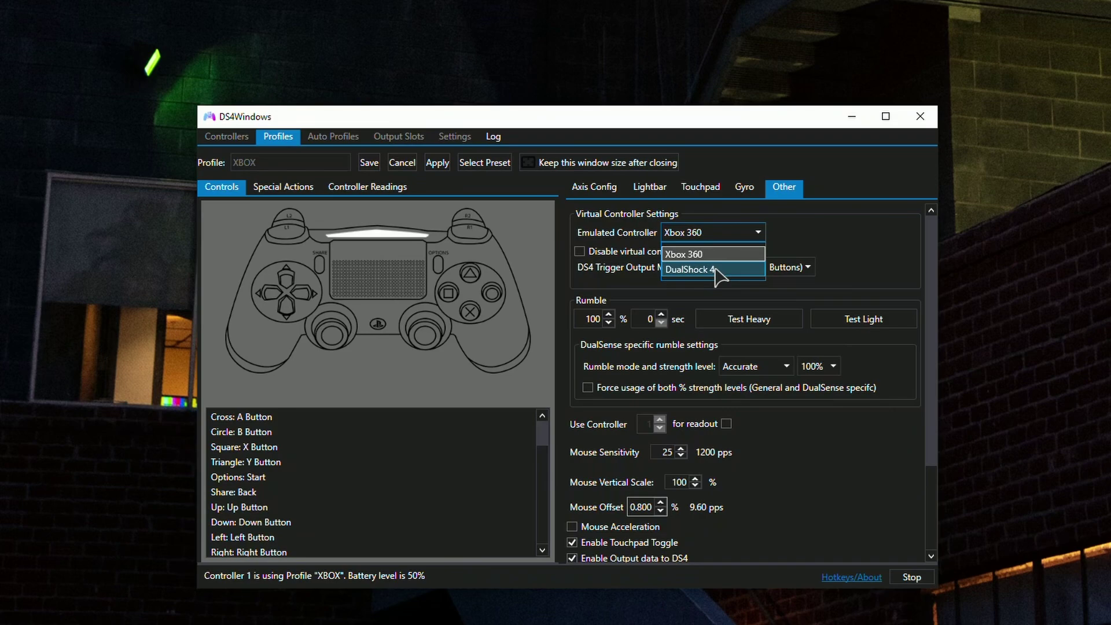
pyautogui.moveTo(926, 255); pyautogui.dragTo(926, 223)
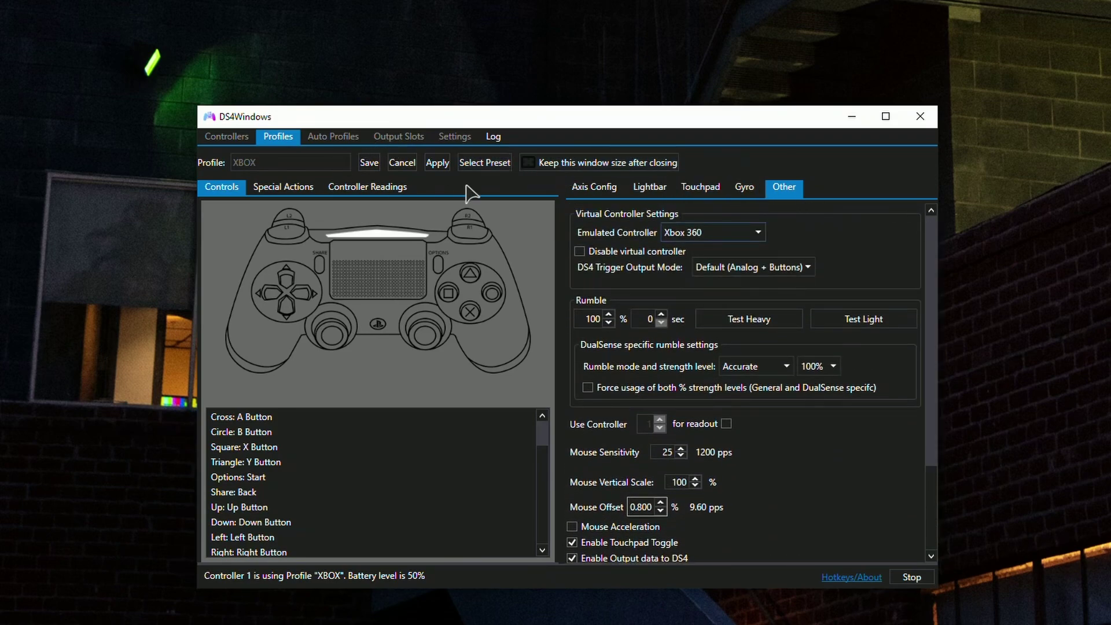
# - Leave the XBOX profile editor for the Controllers list and shift the window down and right
pyautogui.click(402, 163)
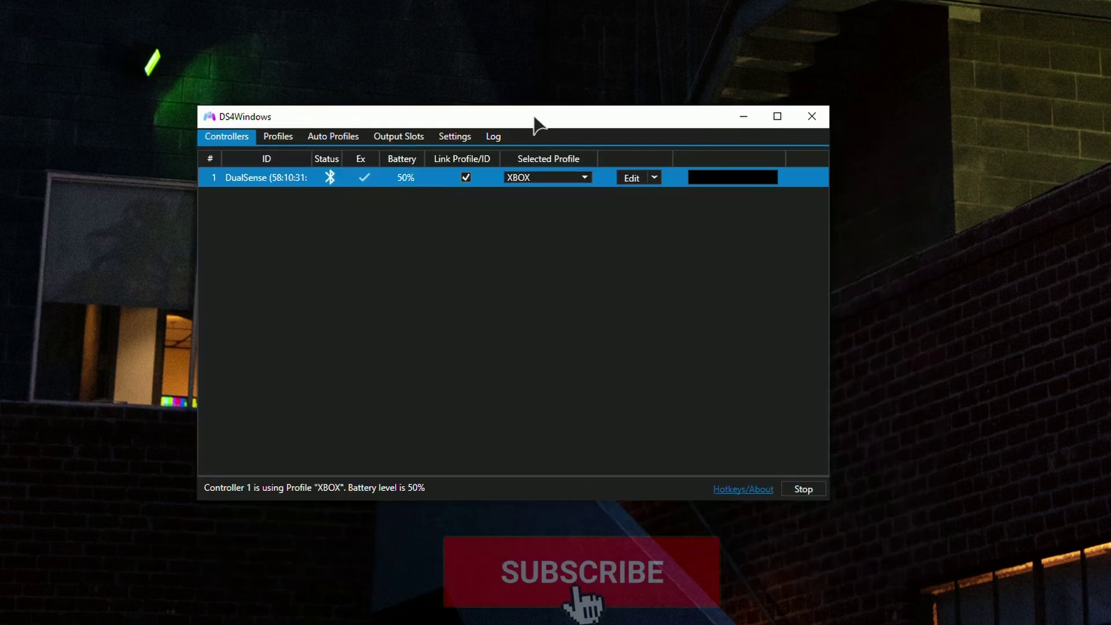
pyautogui.moveTo(533, 120); pyautogui.dragTo(582, 136)
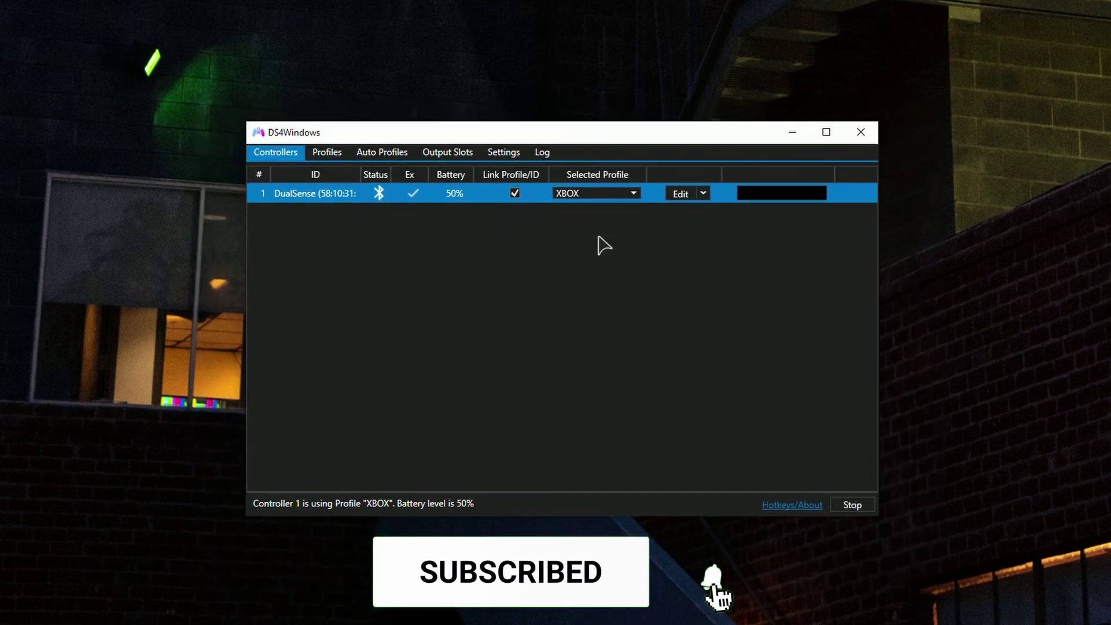